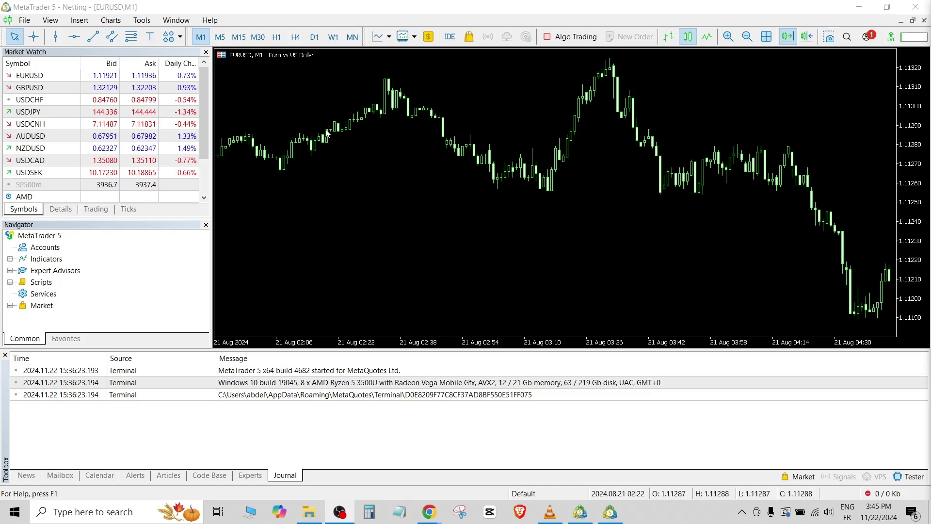
Add a Text label to the EURUSD chart and erase its default description
left_click(151, 38)
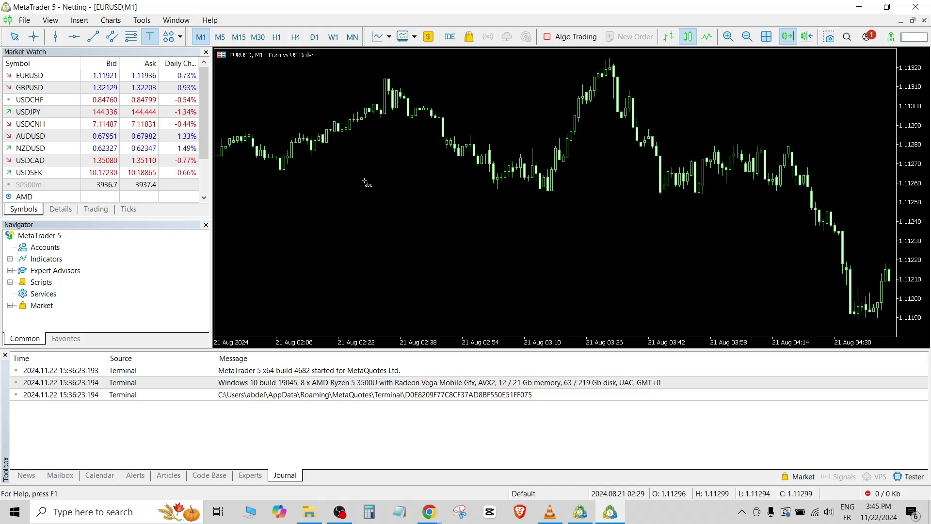
left_click(362, 161)
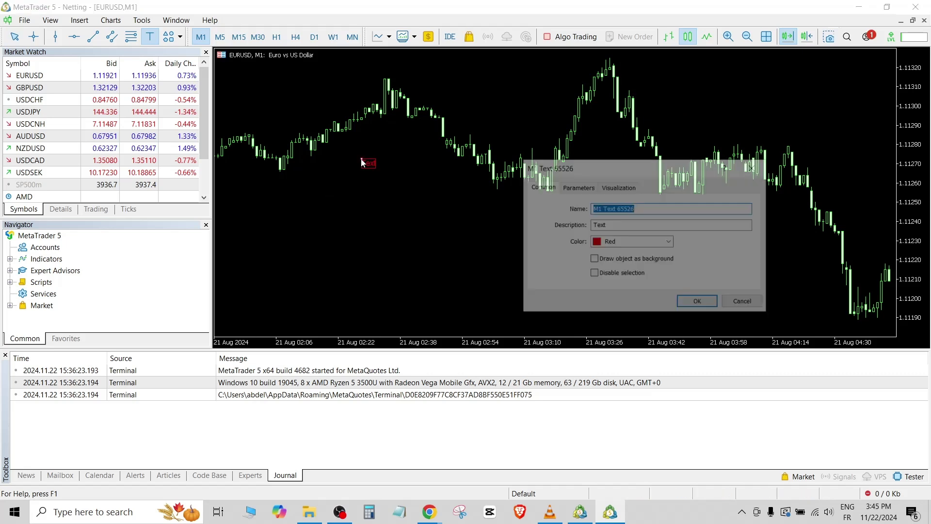
left_click_drag(626, 166, 421, 214)
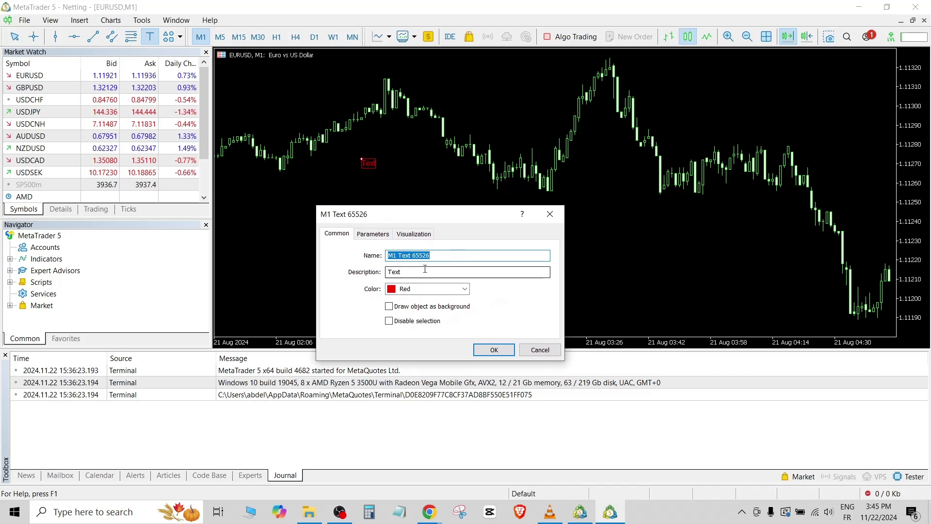
left_click(426, 271)
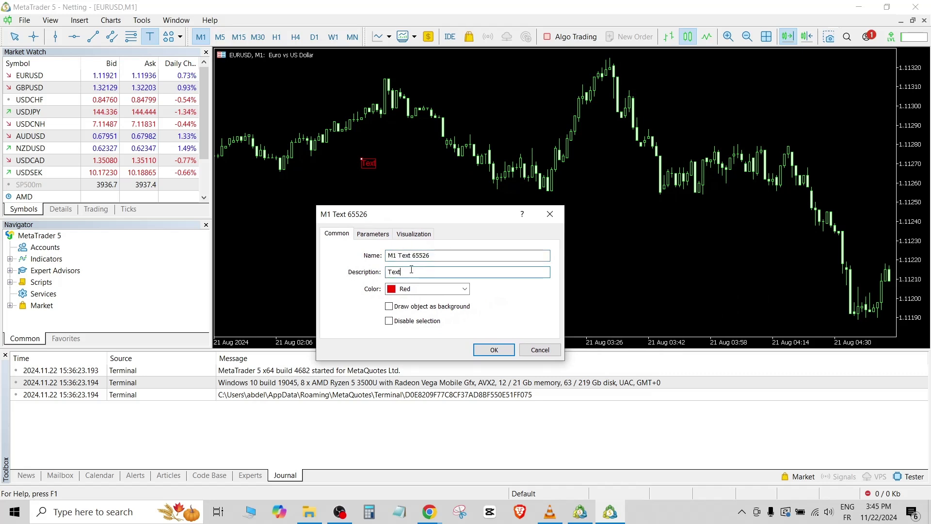
key("BackSpace")
key("BackSpace")
key("BackSpace")
Give the label Yellow colour and Bodoni MT font, and apply the settings
left_click(451, 290)
left_click(464, 289)
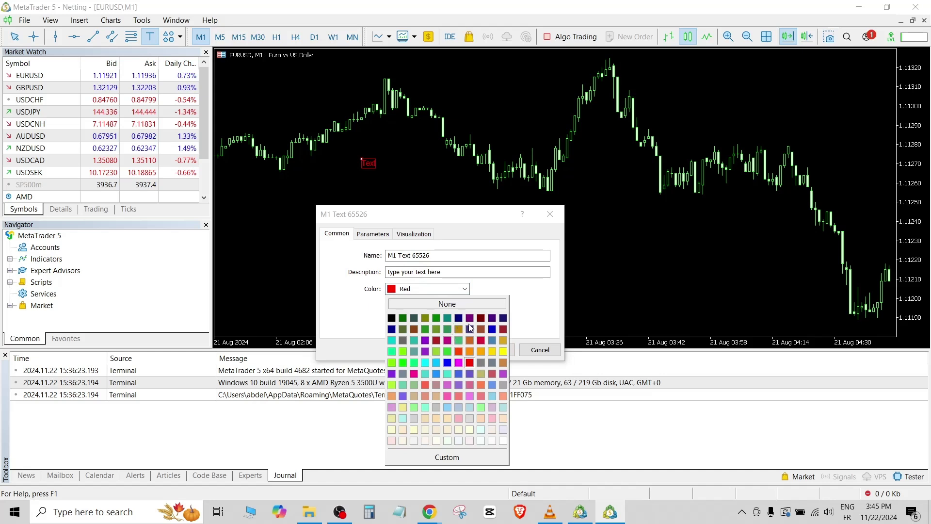
left_click(503, 352)
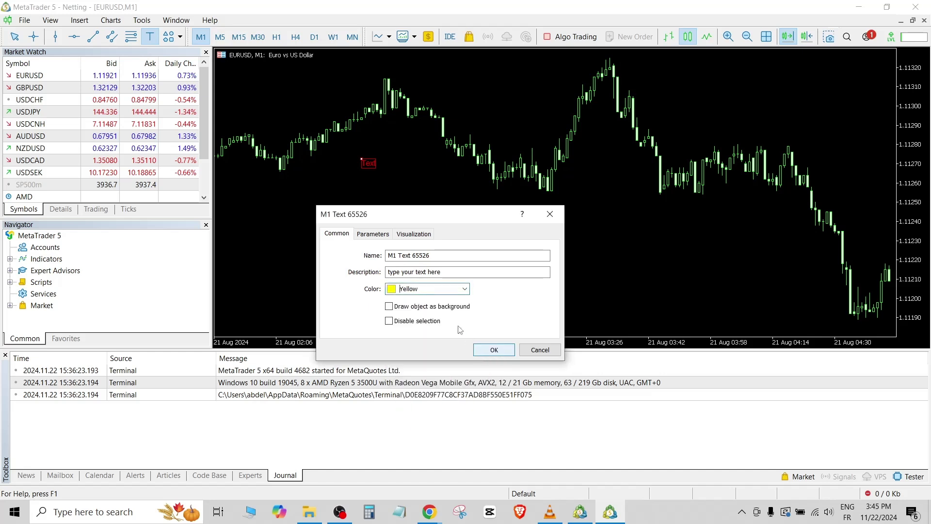
left_click(377, 240)
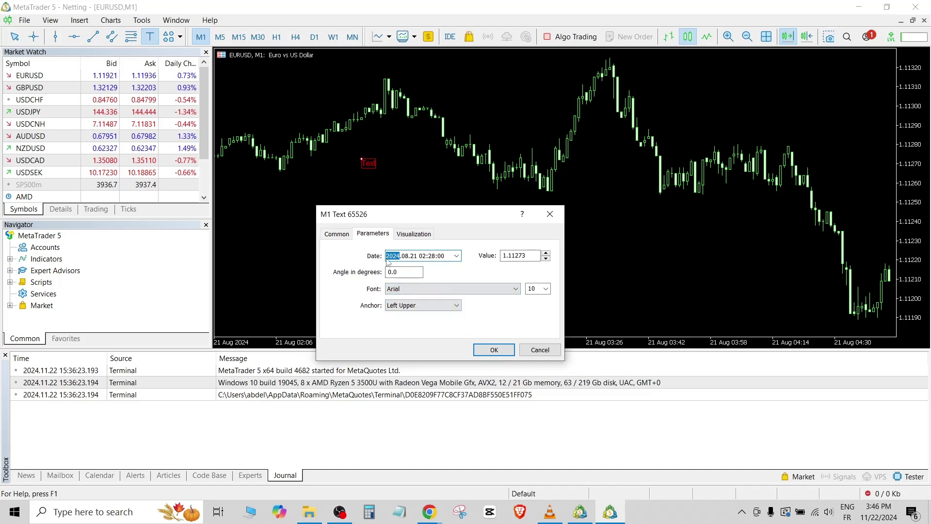
left_click(419, 290)
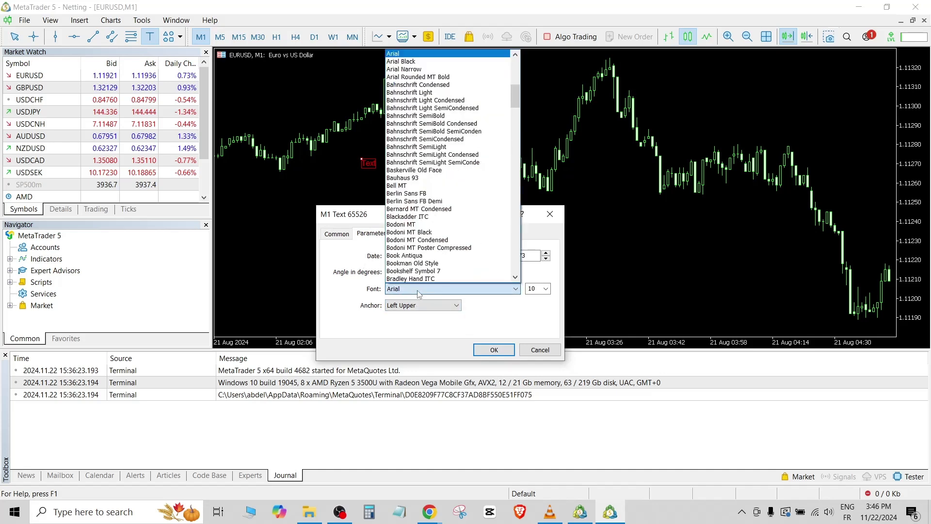
left_click(416, 224)
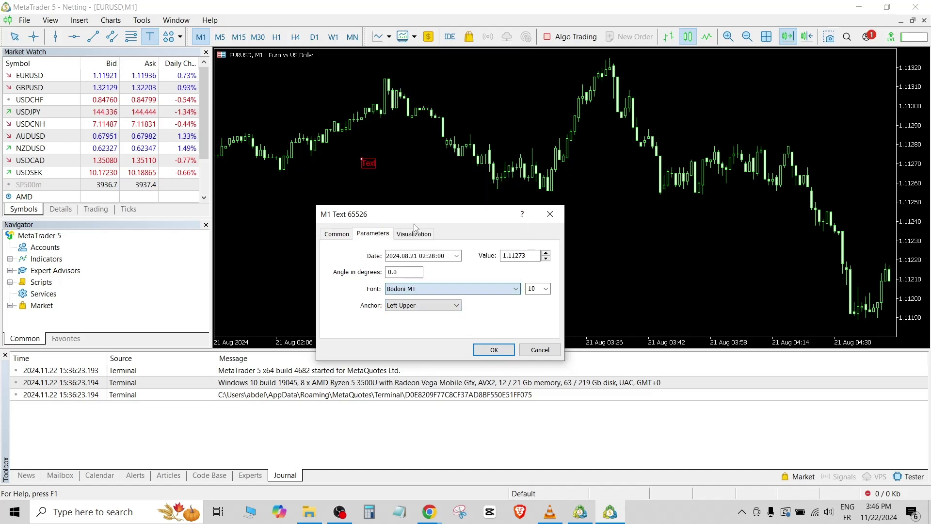
left_click(495, 350)
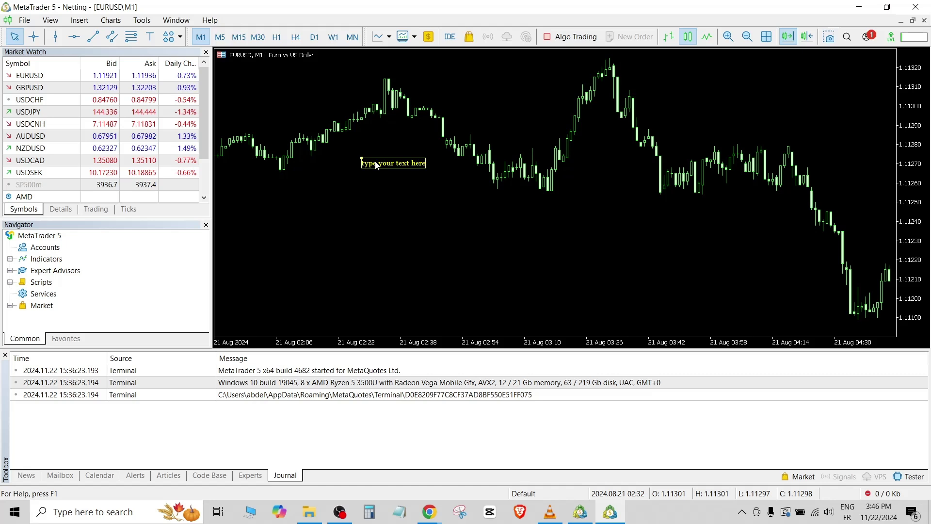
Drag the yellow label down and to the left, then select it
left_click_drag(362, 159, 336, 261)
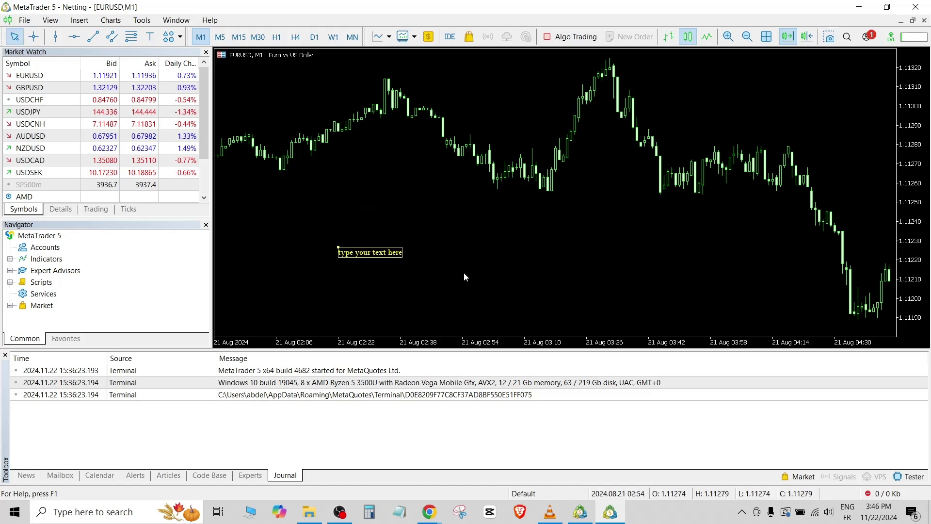
left_click(338, 250)
left_click(340, 251)
Delete the yellow 'type your text here' label using its context menu
right_click(339, 250)
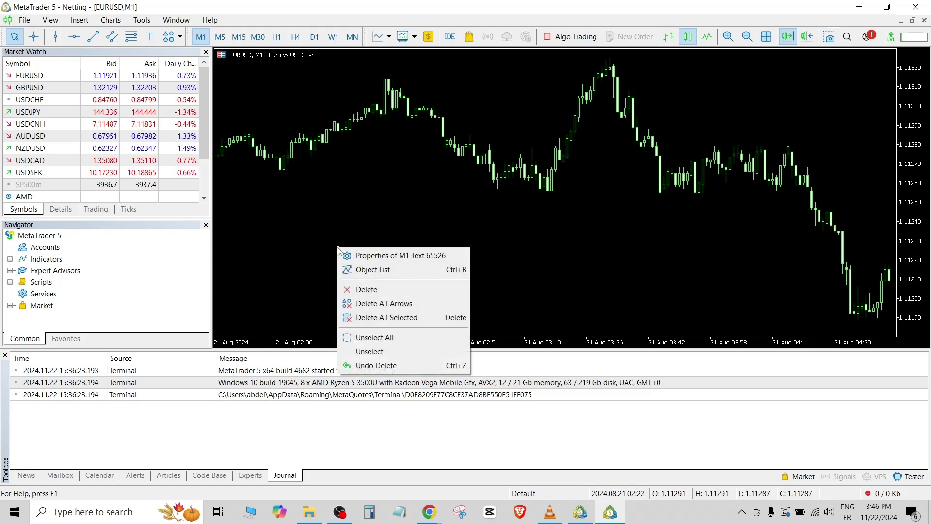
left_click(379, 289)
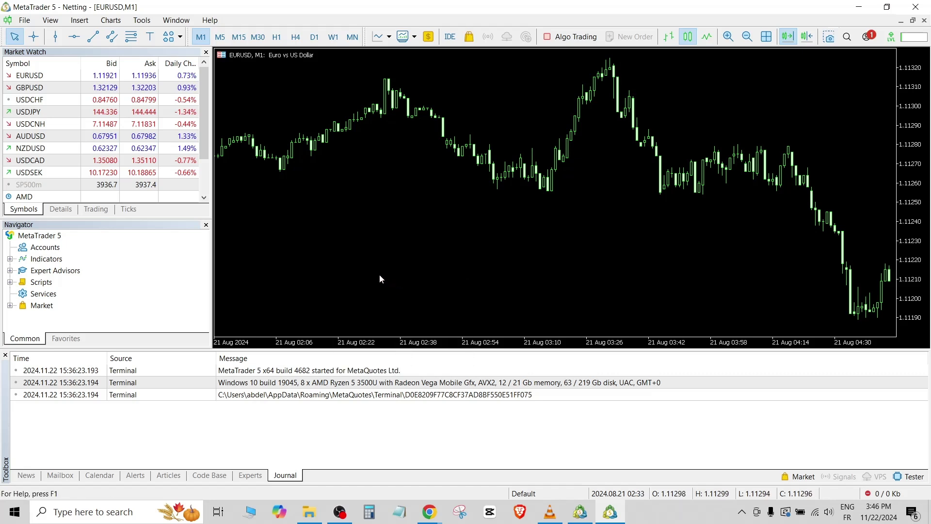